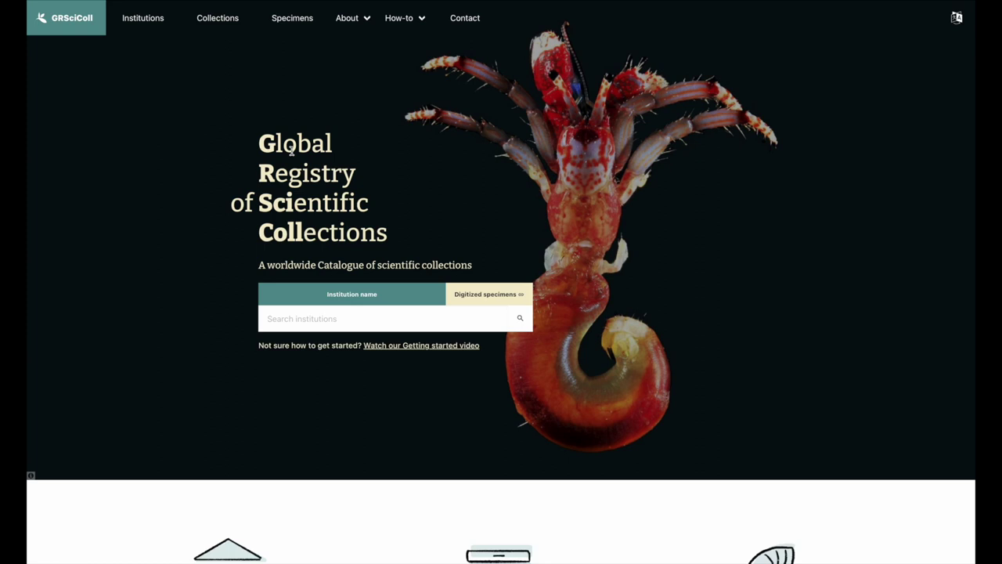
Filter institutions by code MNCR and open the Museo Nacional de Costa Rica page.
{"action": "left_click", "coordinate": [159, 22]}
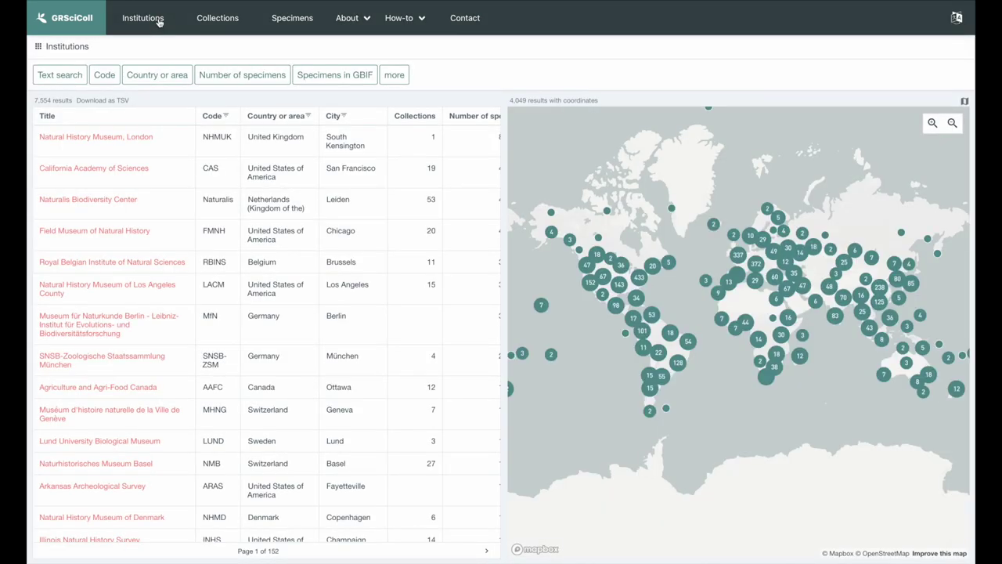
{"action": "left_click", "coordinate": [109, 82]}
{"action": "type", "text": "MNCR"}
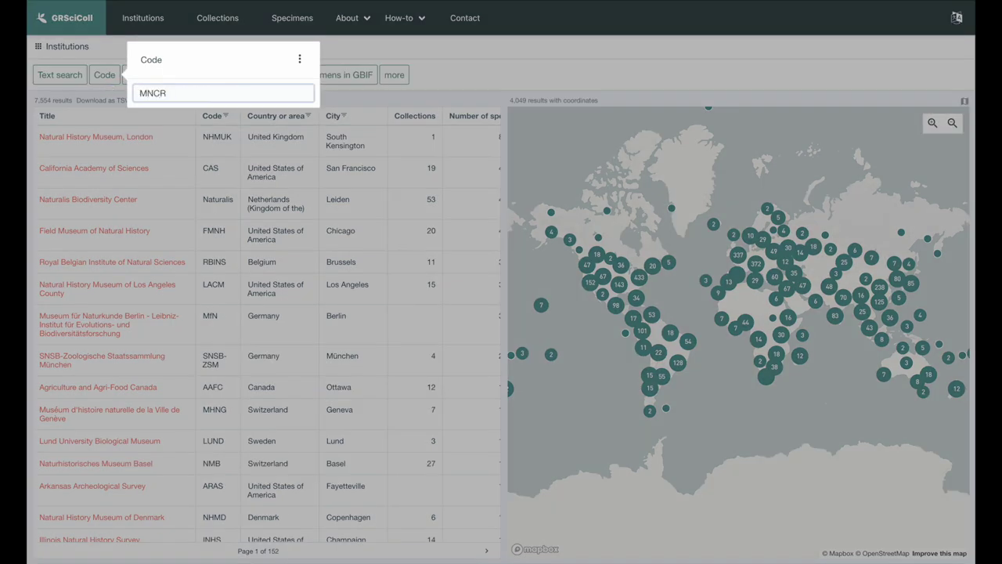
{"action": "key", "text": "Return"}
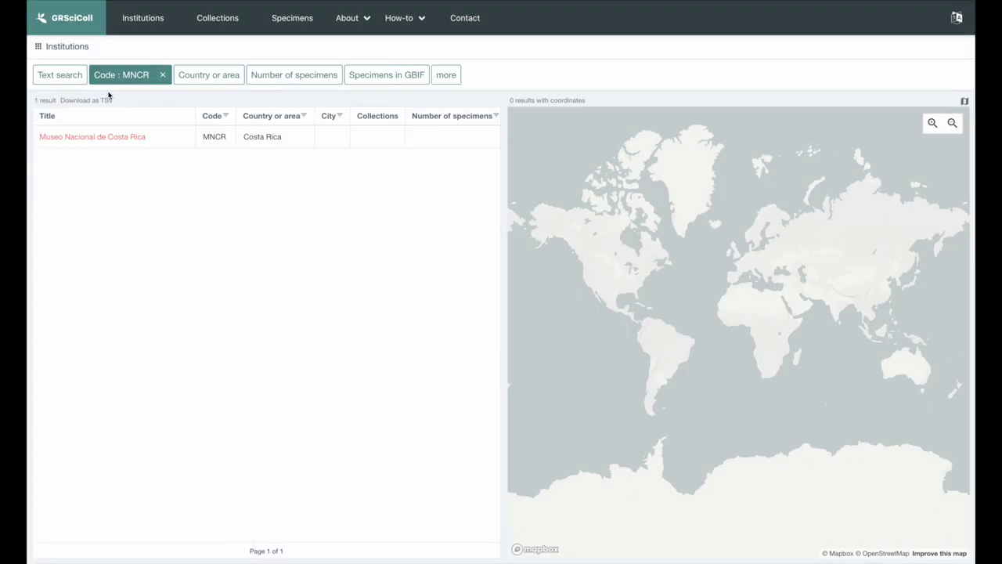
{"action": "left_click", "coordinate": [113, 137]}
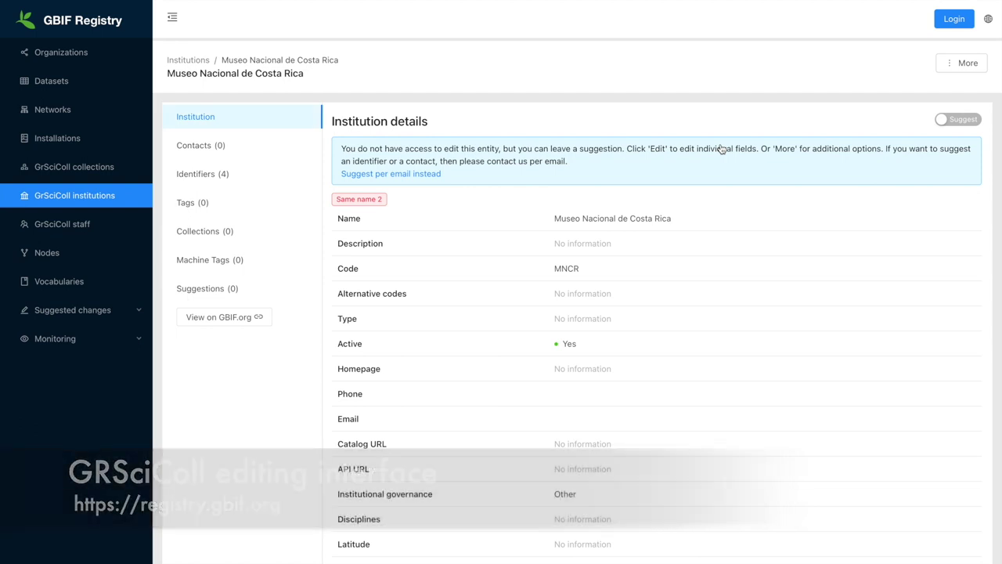
{"action": "left_click", "coordinate": [967, 120]}
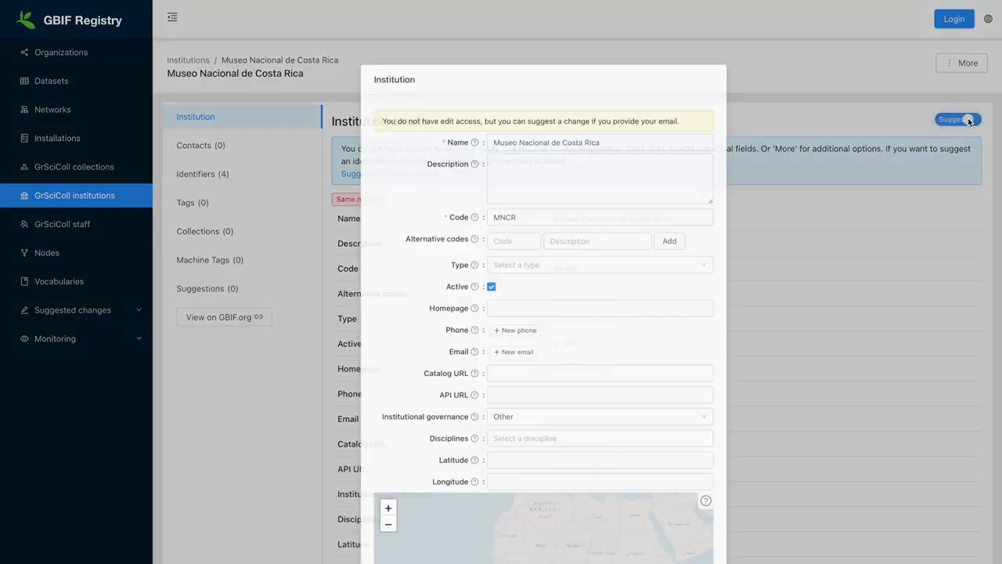
{"action": "left_click", "coordinate": [511, 337]}
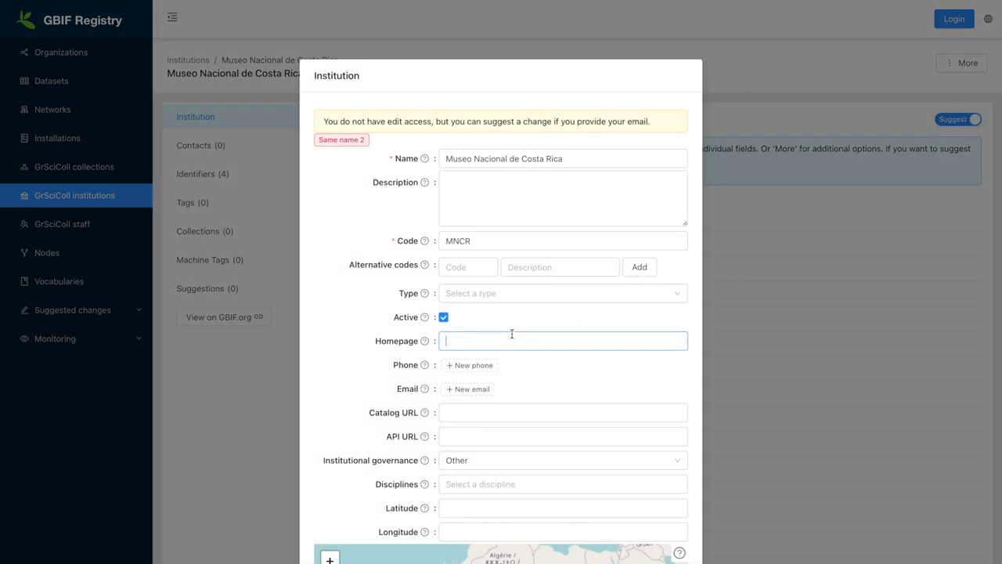
{"action": "type", "text": "https://www.museocostarica.go.cr"}
Add 'National Museum of Costa Rica' as an additional institution name.
{"action": "scroll", "coordinate": [349, 401], "scroll_direction": "down", "scroll_amount": 8}
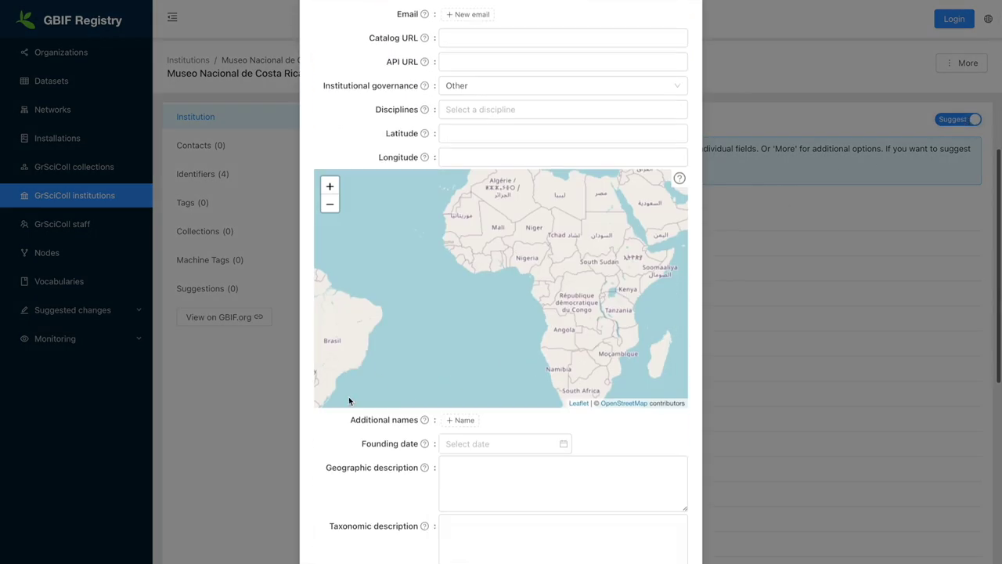
{"action": "left_click", "coordinate": [464, 196]}
{"action": "type", "text": "Nat"}
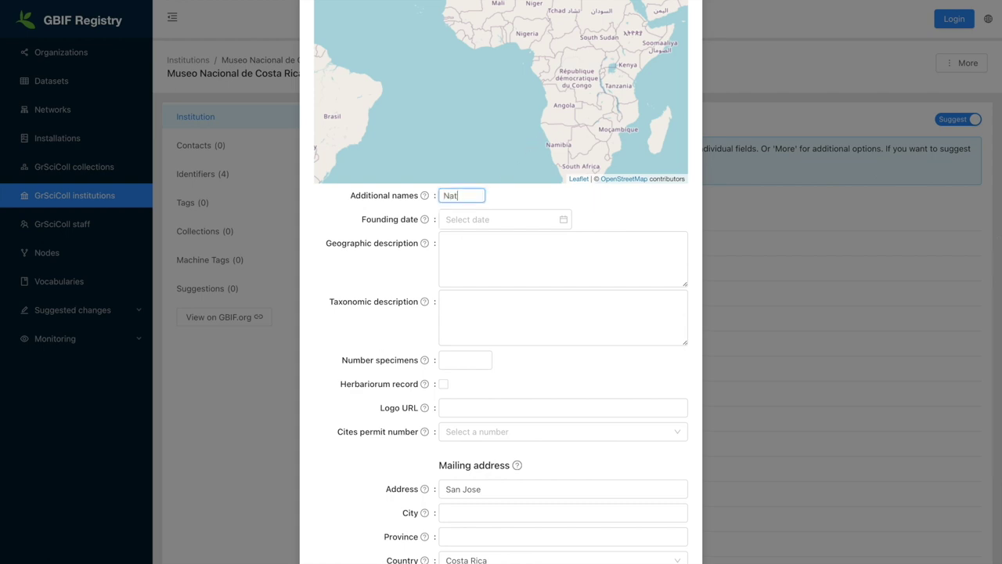
{"action": "type", "text": "ional Museum"}
{"action": "type", "text": " of Costa"}
{"action": "type", "text": " Rica"}
{"action": "left_click", "coordinate": [632, 217]}
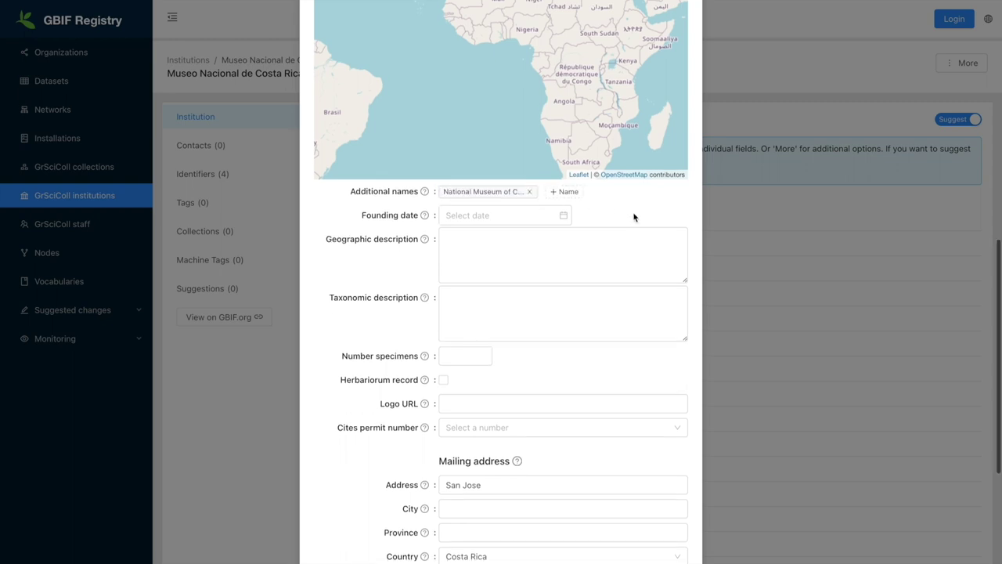
{"action": "scroll", "coordinate": [634, 217], "scroll_direction": "down", "scroll_amount": 4}
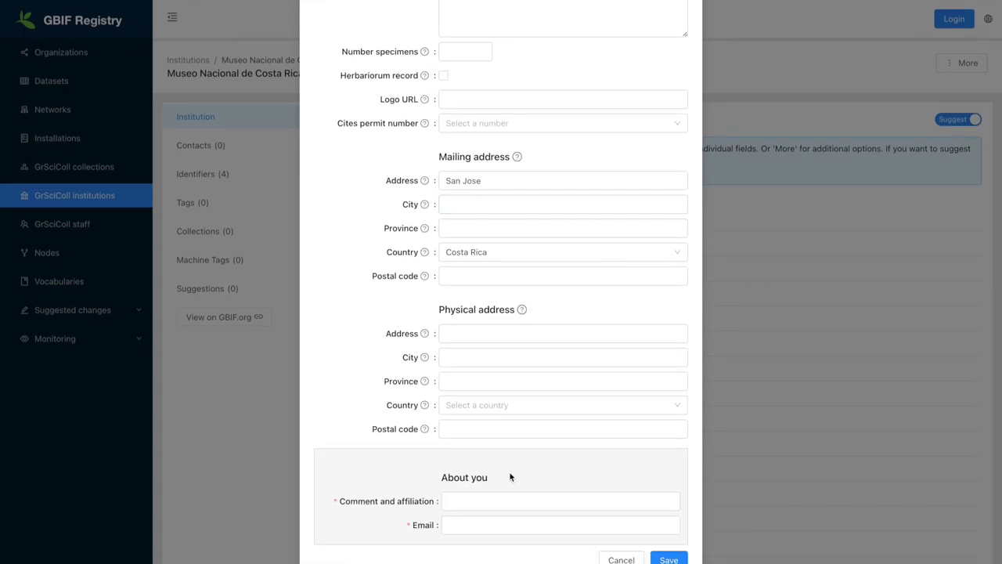
{"action": "left_click", "coordinate": [481, 505]}
Enter the comment 'I am a collection manager at the museum' and a contact e-mail, then save.
{"action": "type", "text": "I am"}
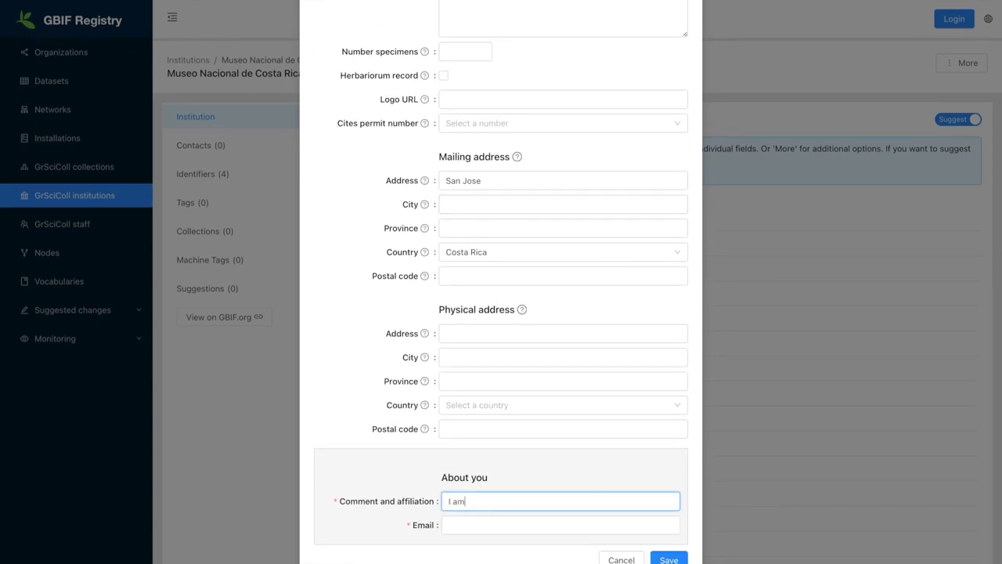
{"action": "type", "text": " a collection manager at the museum"}
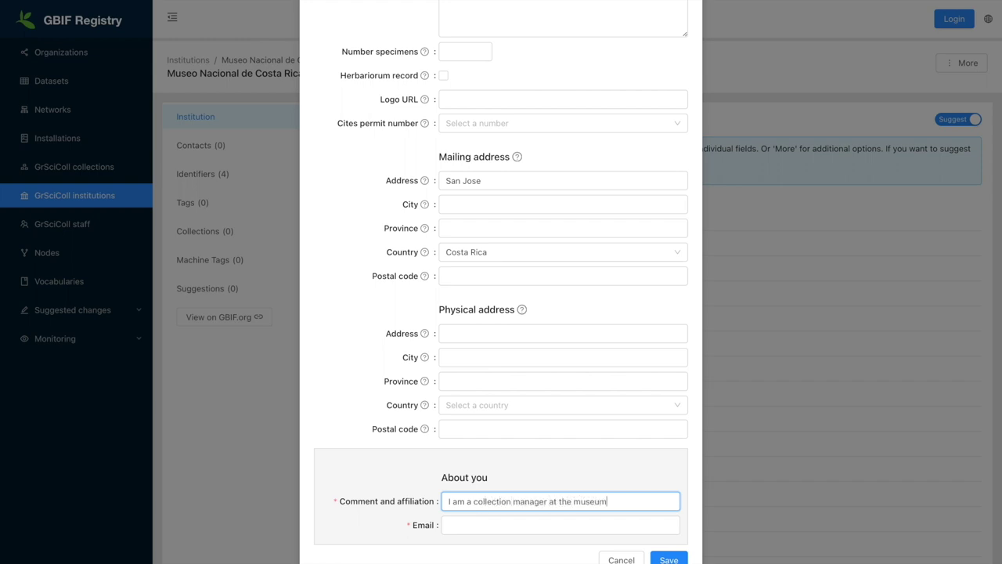
{"action": "left_click", "coordinate": [485, 525]}
{"action": "left_click", "coordinate": [484, 525]}
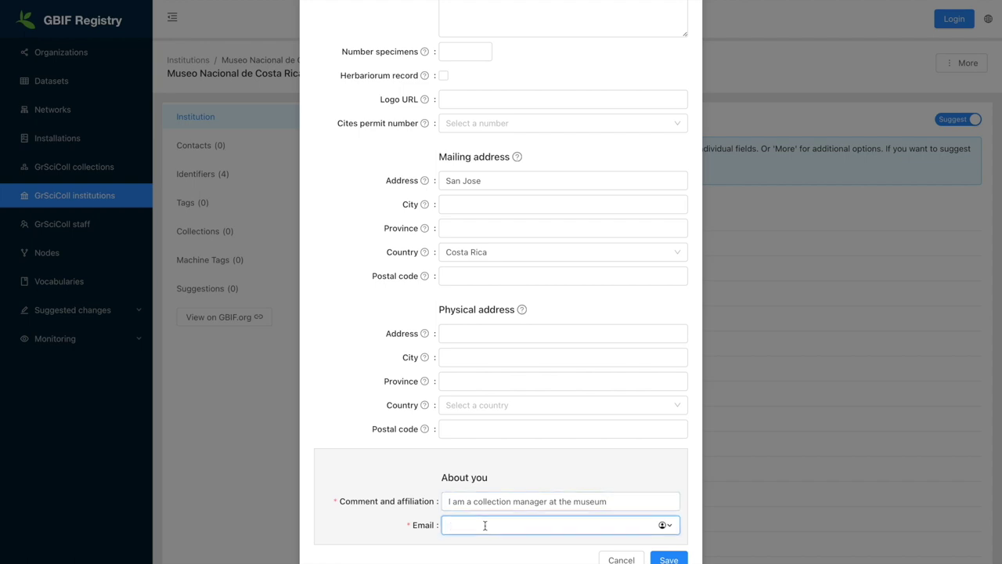
{"action": "left_click", "coordinate": [669, 558]}
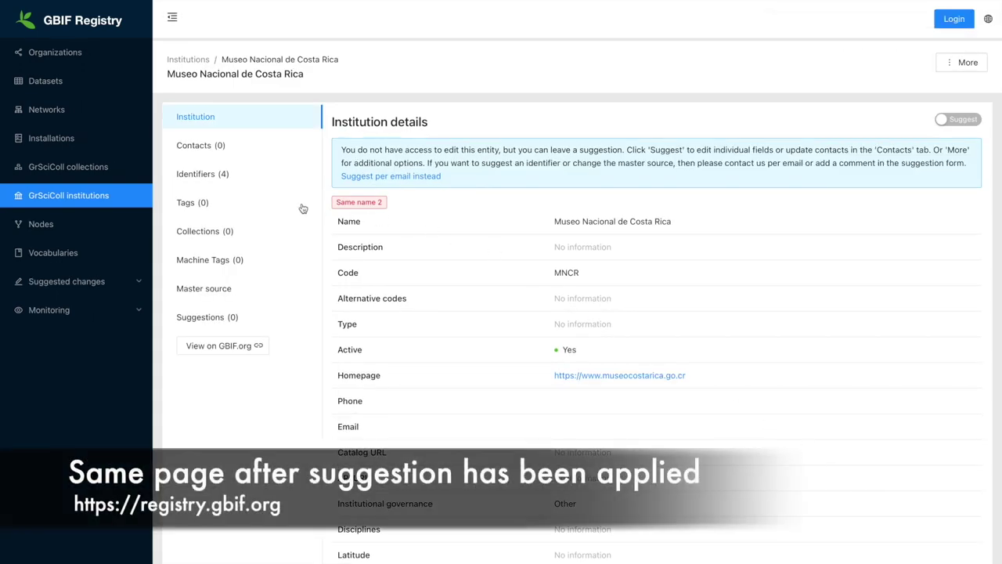
Review the institution's four identifiers.
{"action": "left_click", "coordinate": [244, 182]}
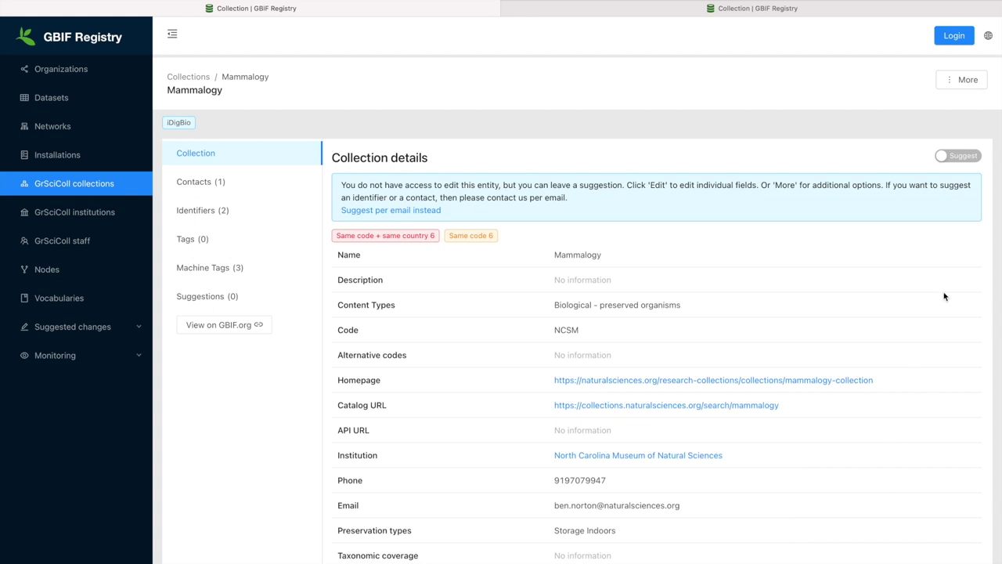
Compare with the duplicate Mammals collection, then show Mammalogy's delete, merge and create options.
{"action": "left_click", "coordinate": [857, 7]}
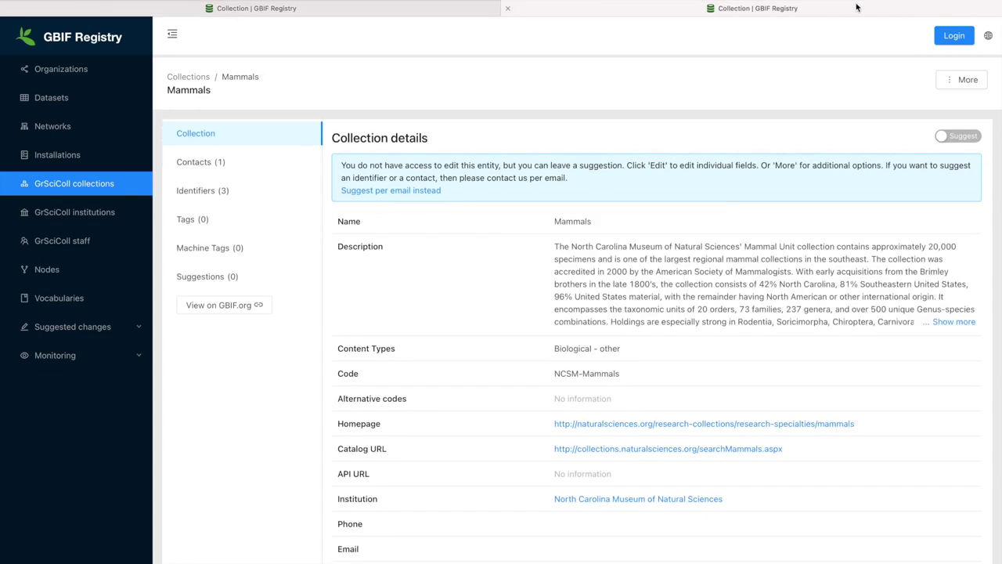
{"action": "left_click", "coordinate": [490, 11]}
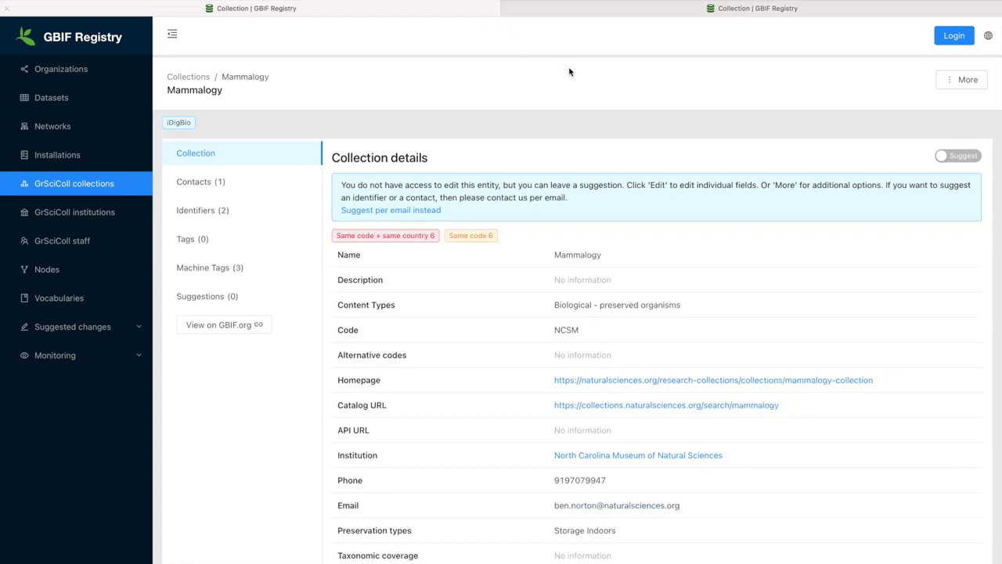
{"action": "left_click", "coordinate": [958, 82]}
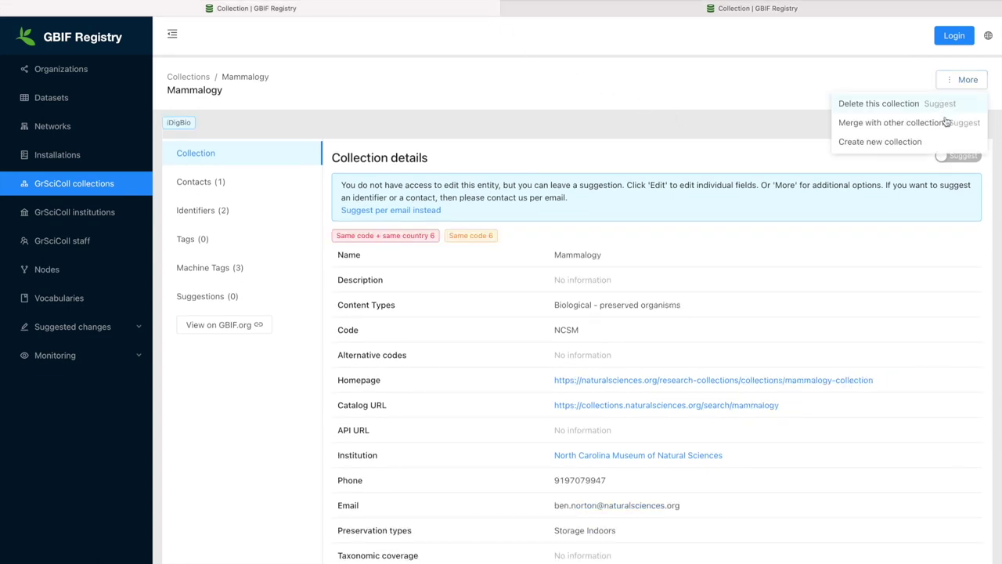
Request merging Mammalogy with the Mammals collection, found by searching 'NCSM-m'.
{"action": "left_click", "coordinate": [943, 129]}
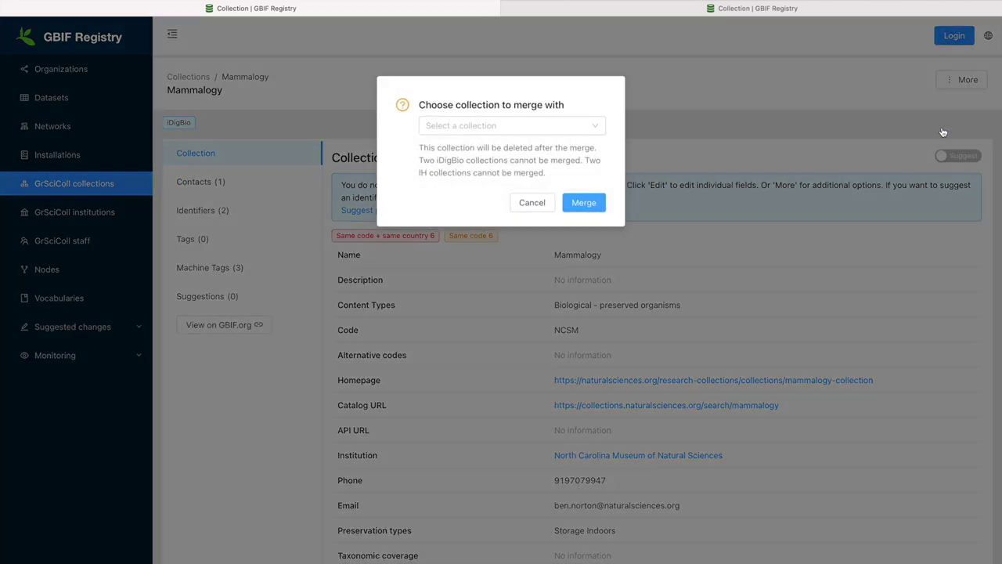
{"action": "left_click", "coordinate": [571, 128]}
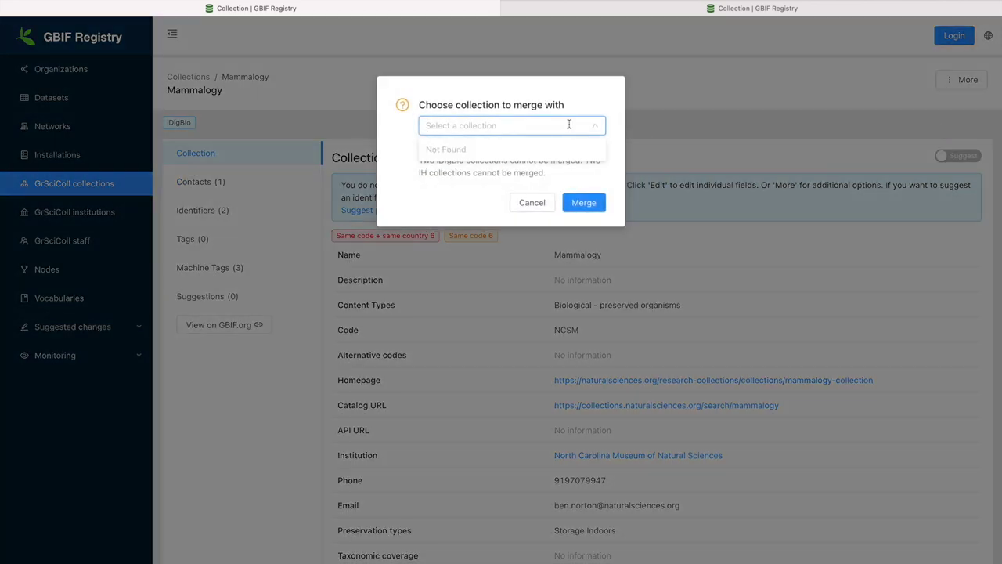
{"action": "type", "text": "NCSM"}
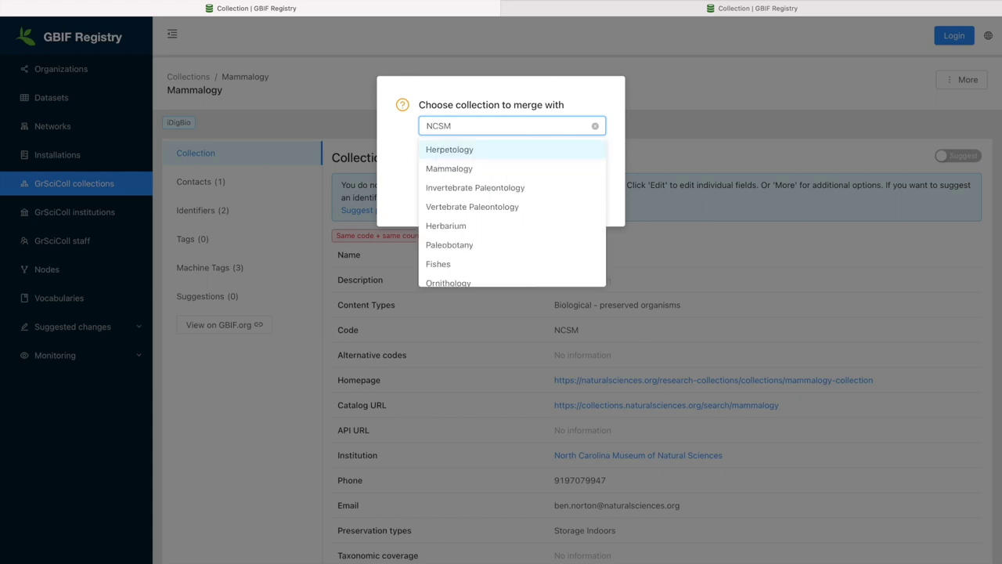
{"action": "type", "text": "-m"}
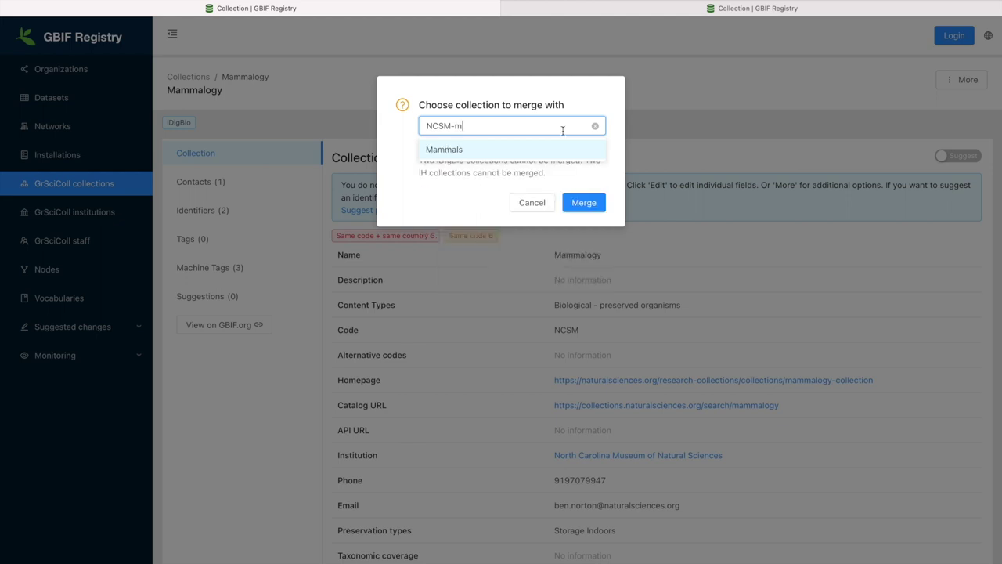
{"action": "left_click", "coordinate": [550, 151]}
{"action": "left_click", "coordinate": [583, 203]}
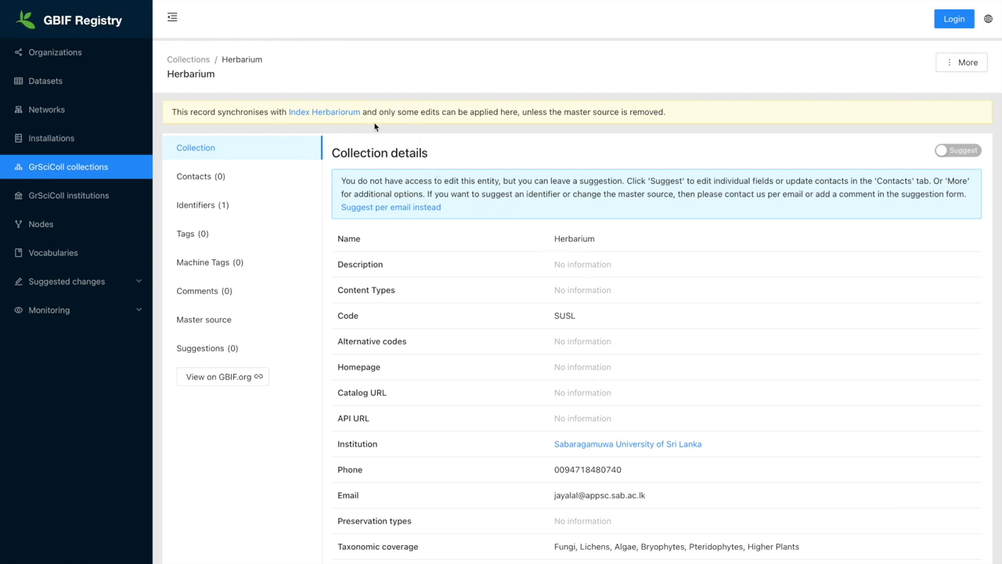
View the Herbarium's Index Herbariorum master source (IH_IRN 261199) and its NYBG edit form.
{"action": "left_click", "coordinate": [221, 327]}
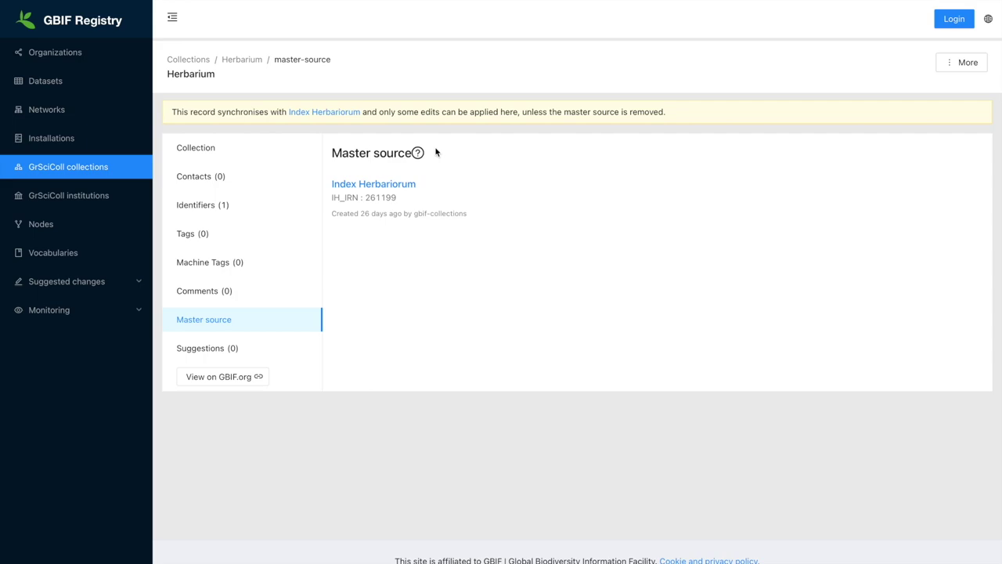
{"action": "left_click", "coordinate": [338, 114]}
{"action": "left_click", "coordinate": [619, 172]}
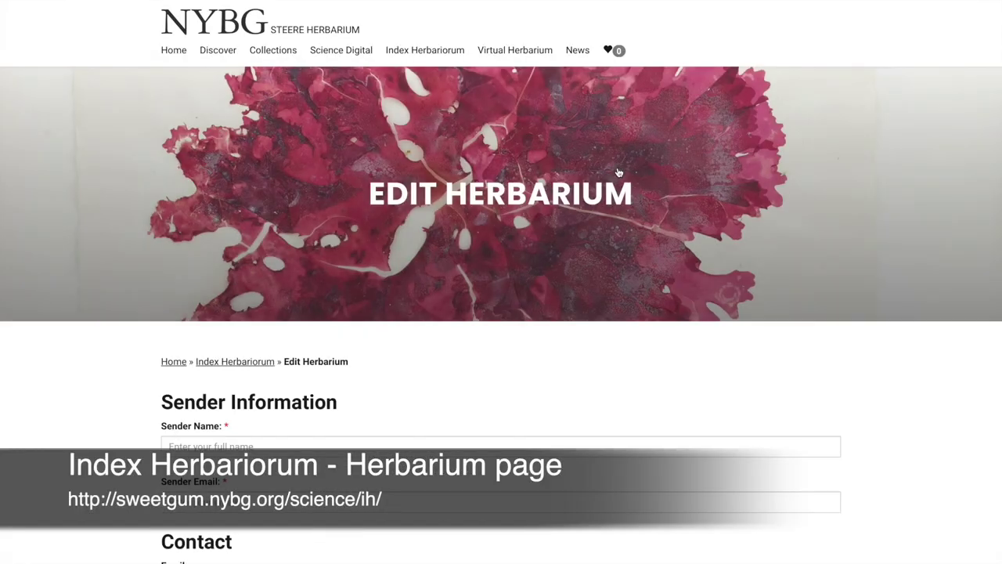
{"action": "scroll", "coordinate": [559, 319], "scroll_direction": "down", "scroll_amount": 2}
{"action": "scroll", "coordinate": [559, 319], "scroll_direction": "up", "scroll_amount": 2}
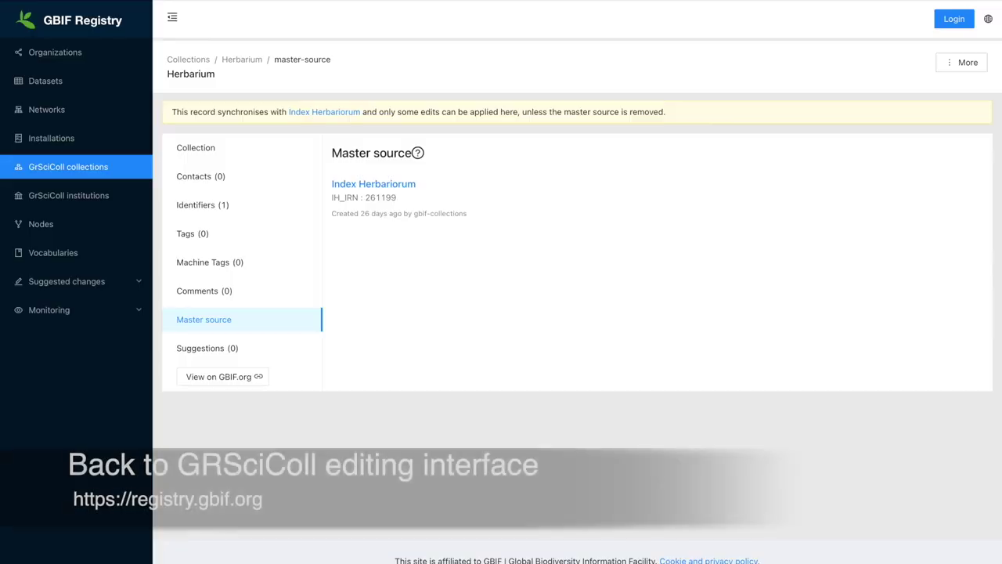
Show the Herbarium (SUSL) details and its suggestion form with locked fields.
{"action": "left_click", "coordinate": [205, 153]}
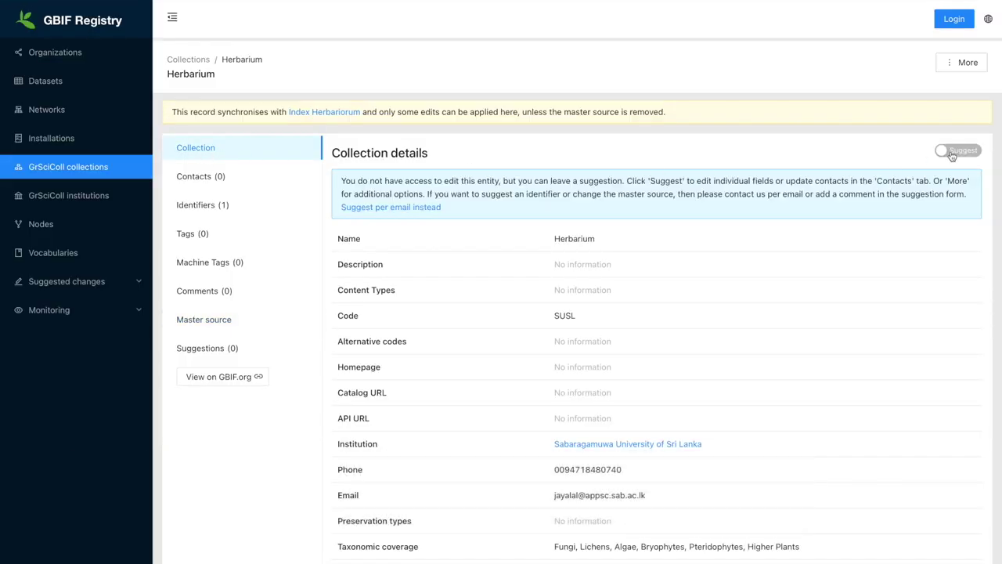
{"action": "left_click", "coordinate": [951, 153]}
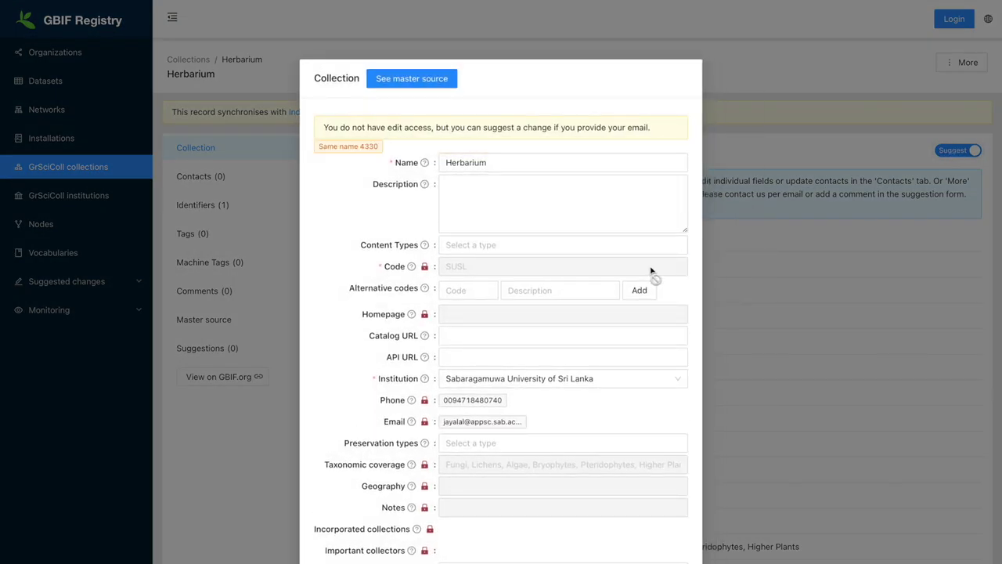
{"action": "scroll", "coordinate": [650, 270], "scroll_direction": "down", "scroll_amount": 6}
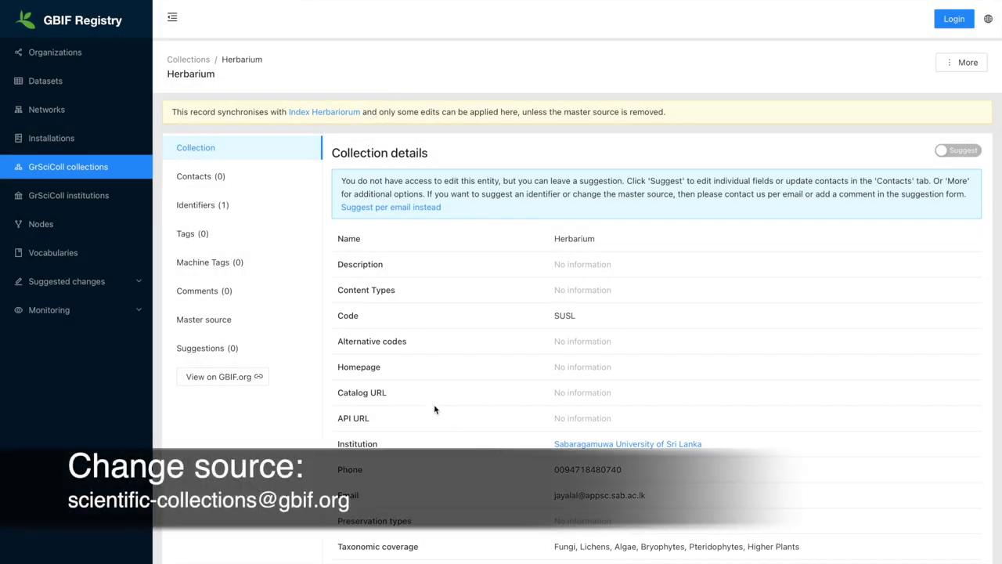
Return to the Herbarium's Index Herbariorum master source page.
{"action": "left_click", "coordinate": [223, 321]}
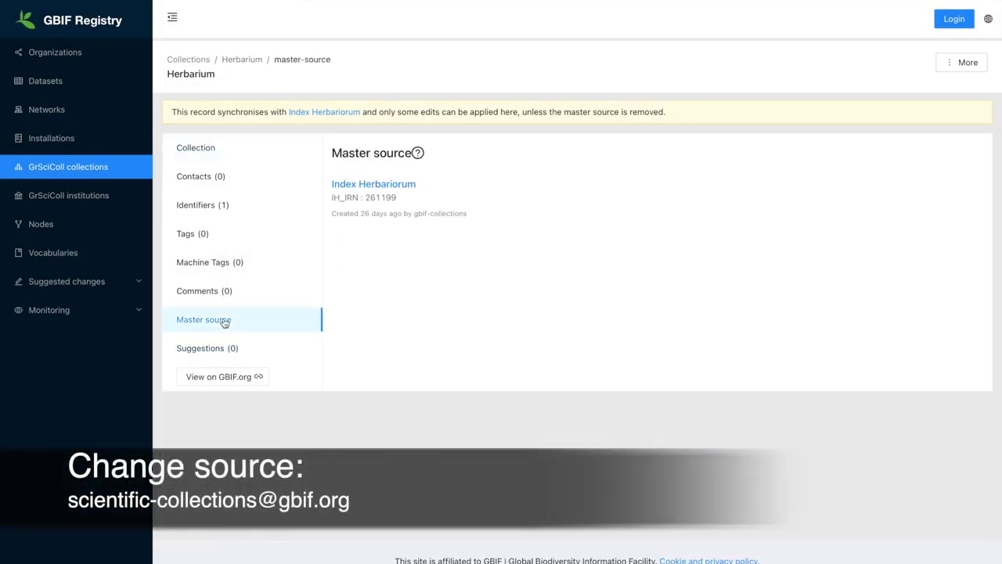